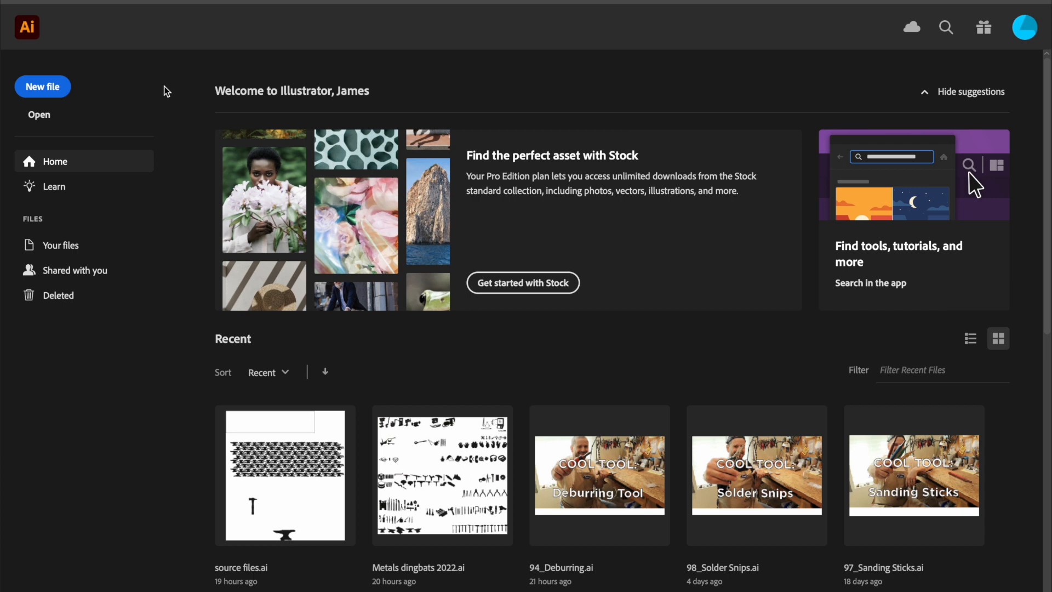
# Step: Create a new 12 x 12 in CMYK document named "sample bracelet"
pyautogui.click(49, 90)
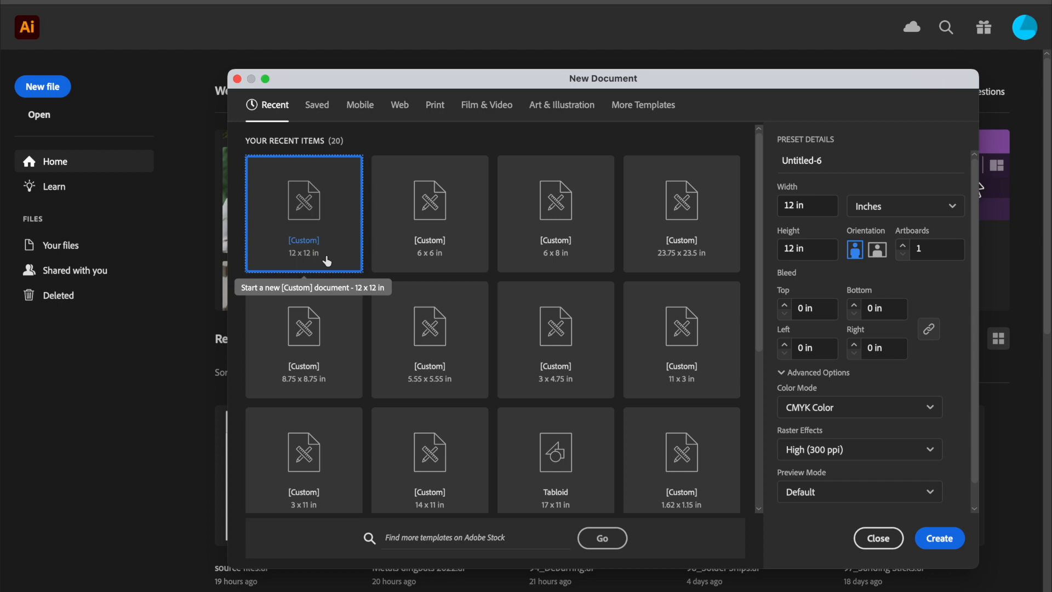
pyautogui.click(817, 162)
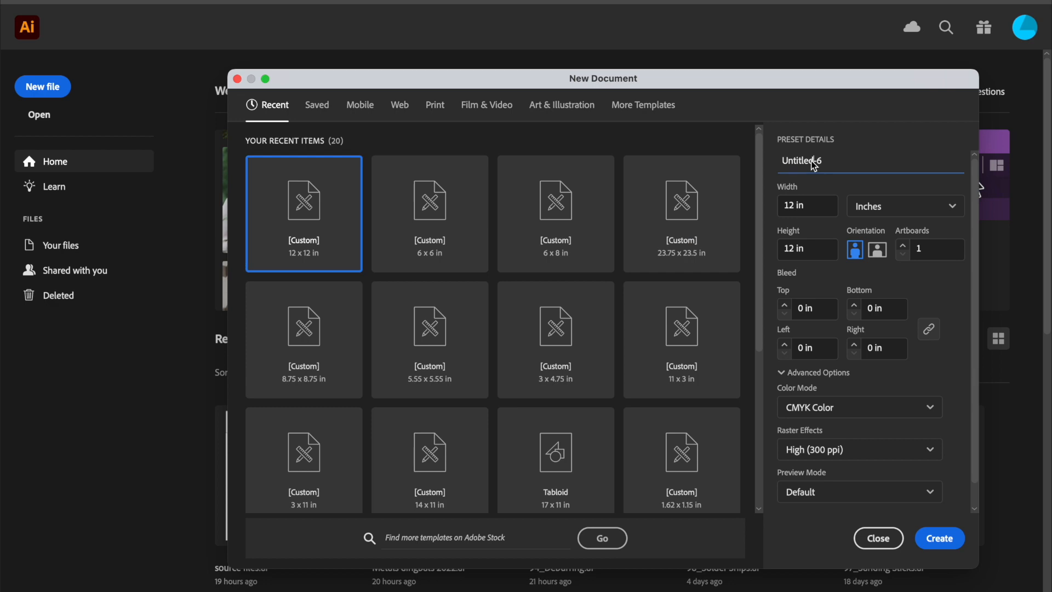
pyautogui.moveTo(819, 160); pyautogui.dragTo(760, 162)
pyautogui.write('sample bracelet')
pyautogui.click(948, 538)
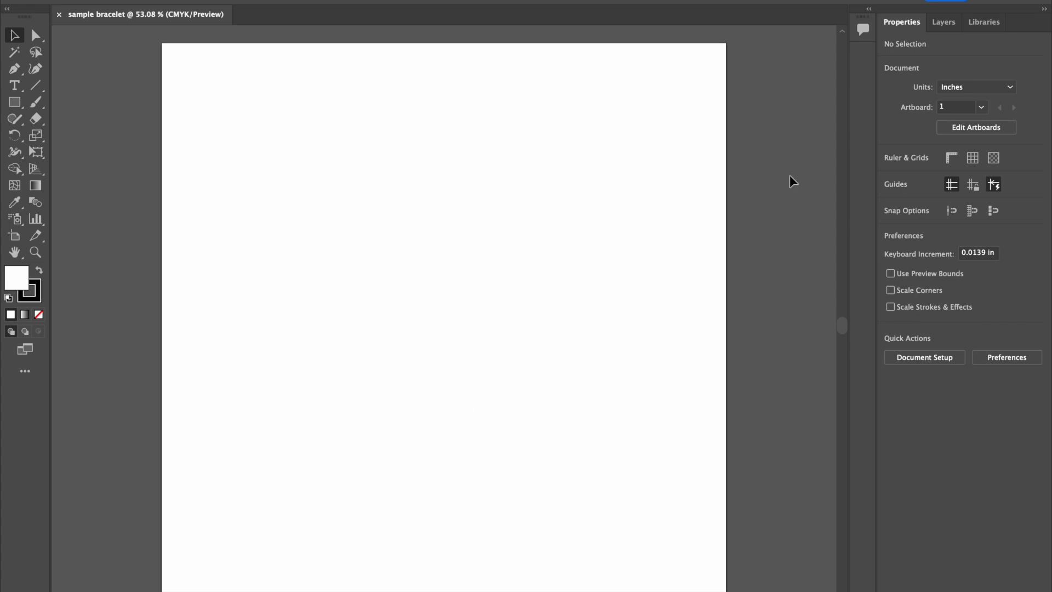
# Step: Show the rulers and the grid in the document
pyautogui.click(951, 161)
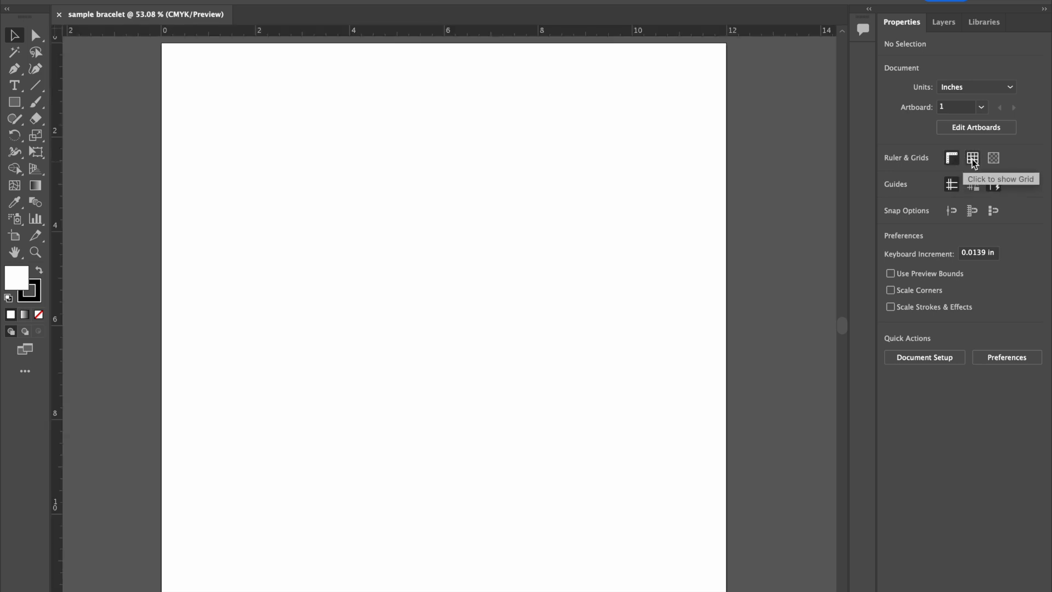
pyautogui.click(972, 160)
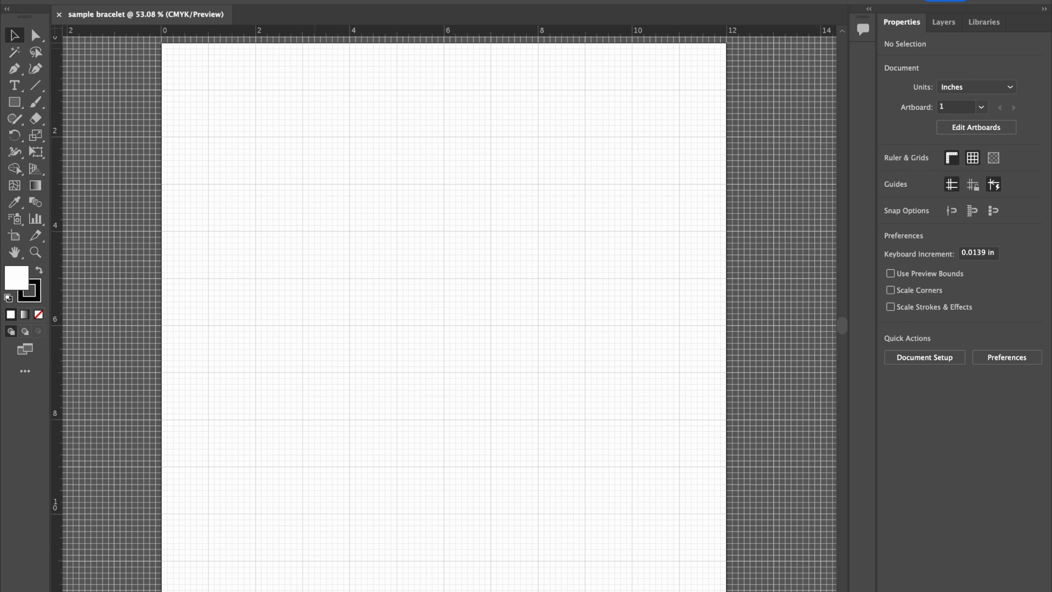
pyautogui.click(320, 0)
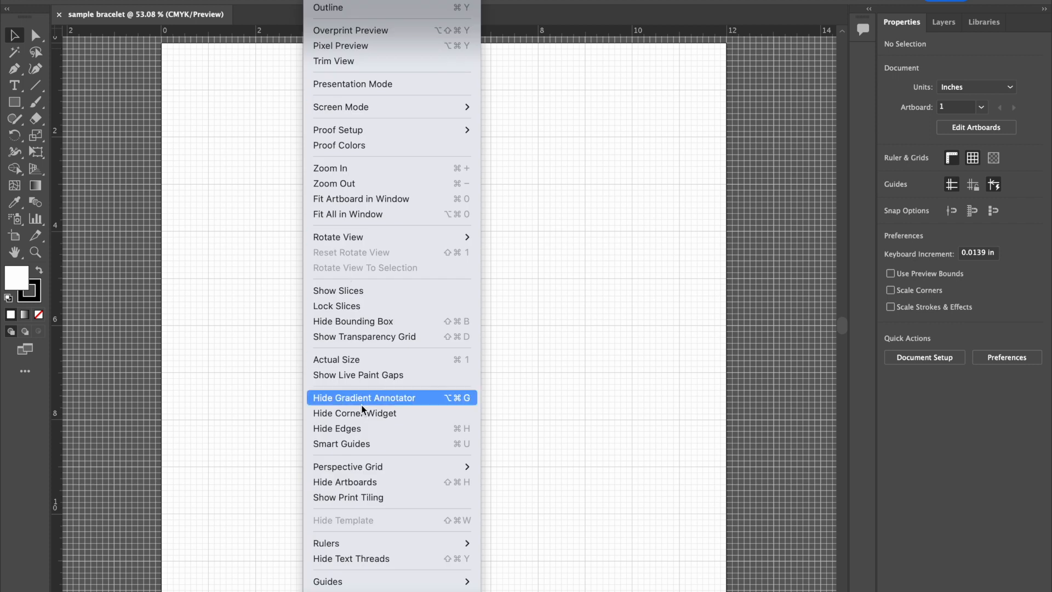
pyautogui.moveTo(368, 548)
pyautogui.scroll(-3, 366, 549)
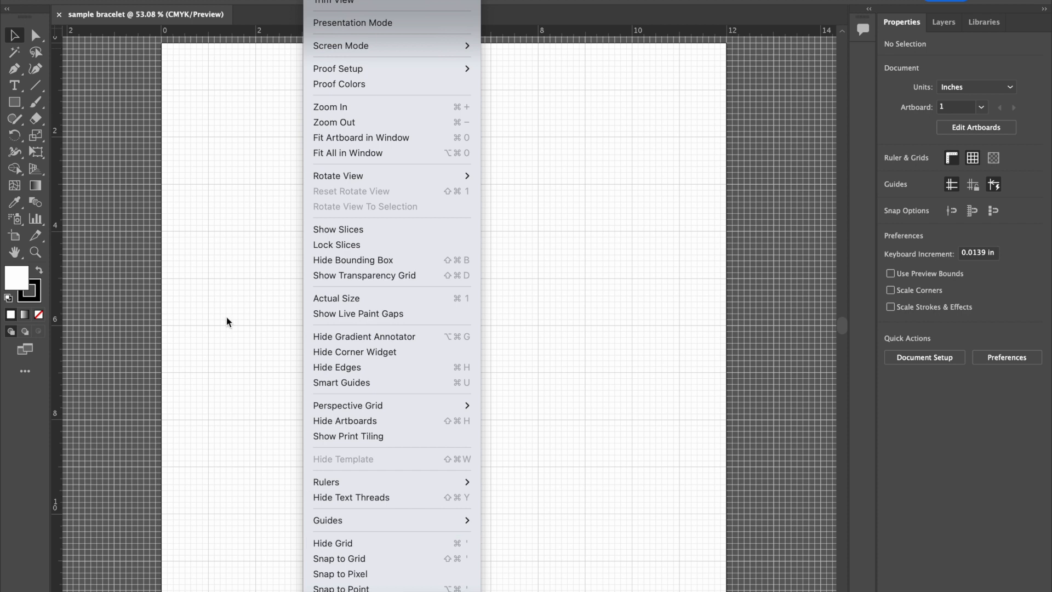
pyautogui.click(202, 214)
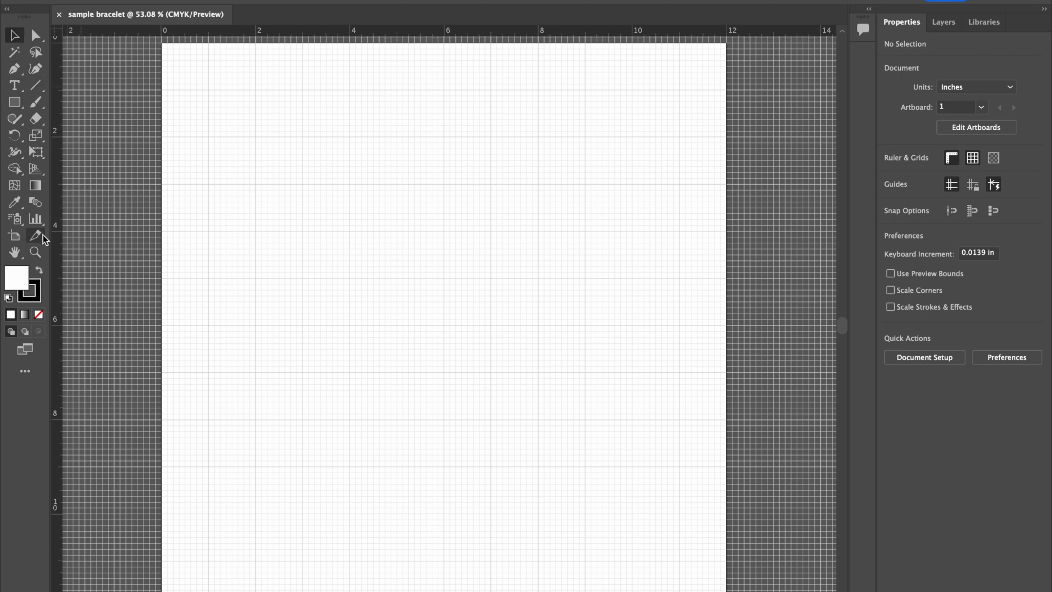
# Step: Draw a rectangle about 5.5 x 1.36 in near the artboard's upper-left corner and remove its fill
pyautogui.click(12, 104)
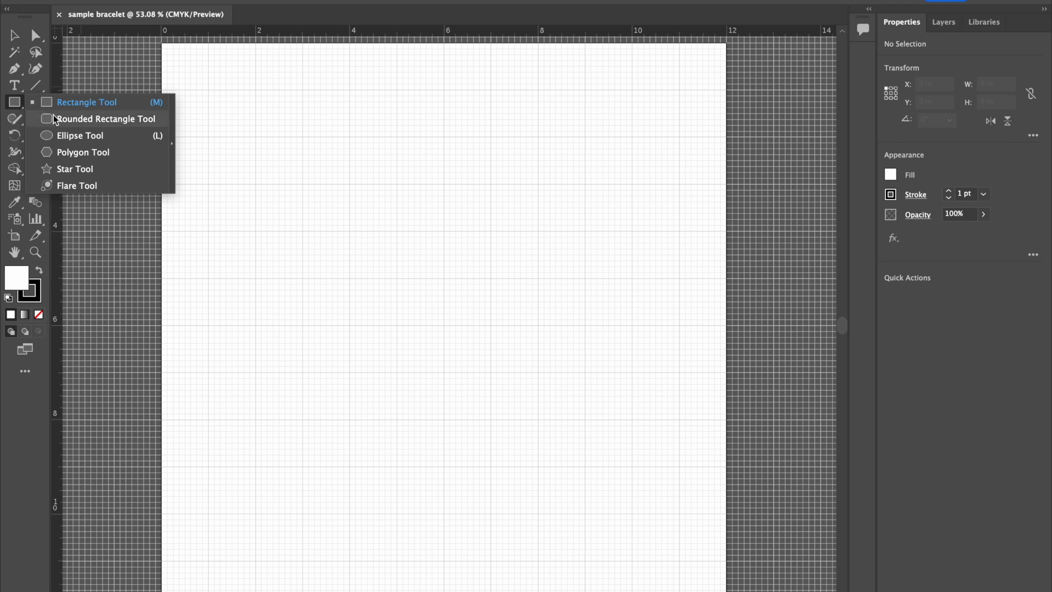
pyautogui.click(68, 154)
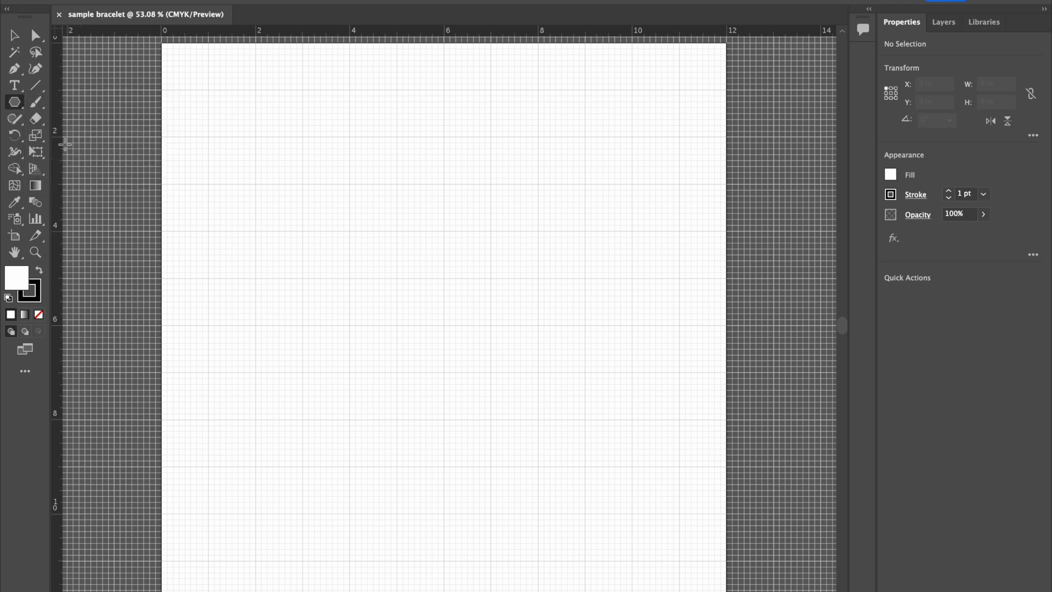
pyautogui.click(13, 103)
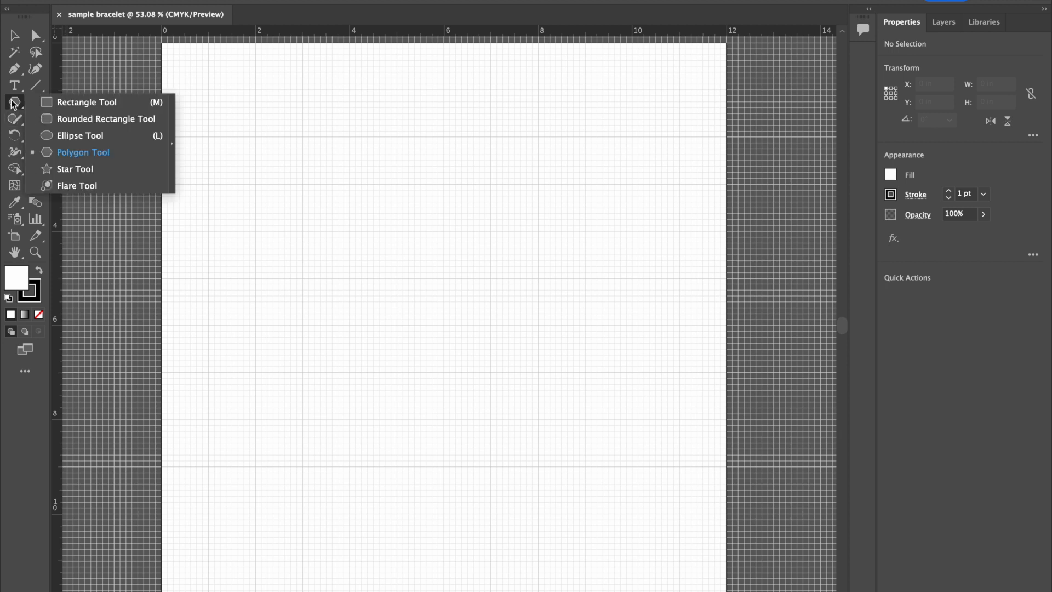
pyautogui.click(75, 105)
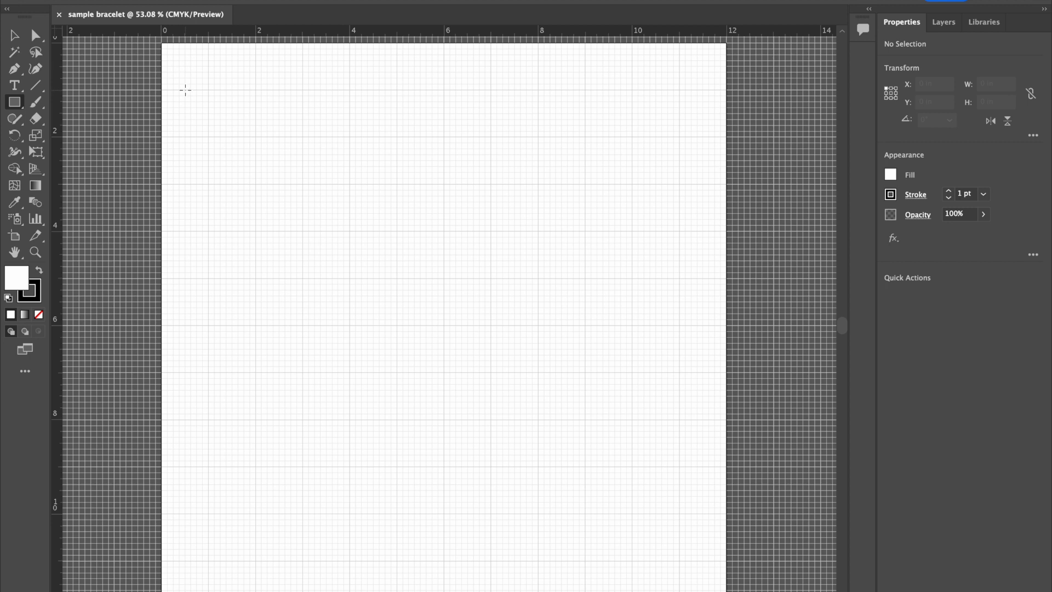
pyautogui.moveTo(185, 90); pyautogui.dragTo(445, 153)
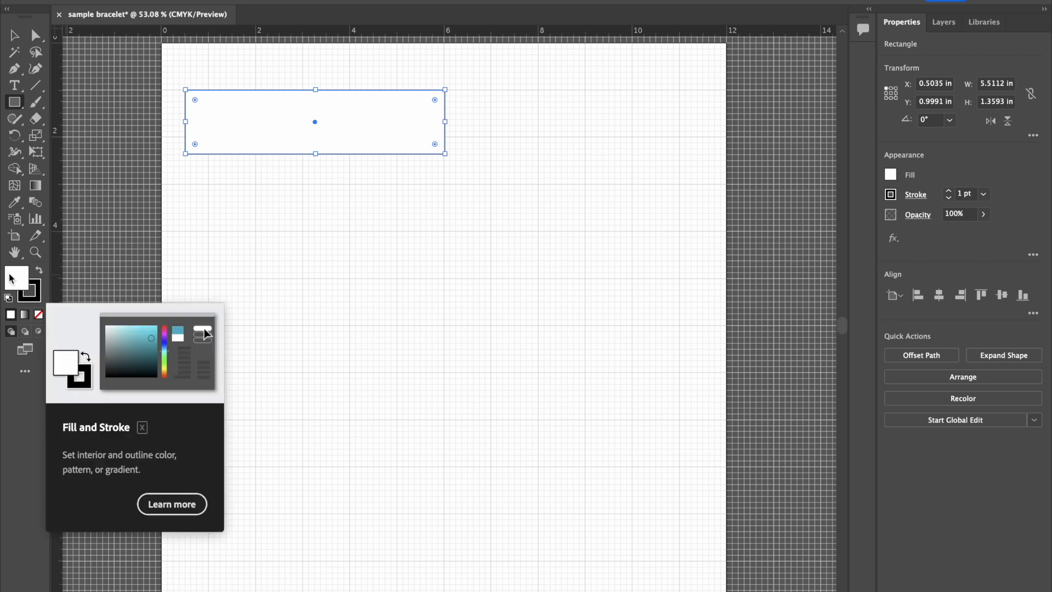
pyautogui.click(38, 315)
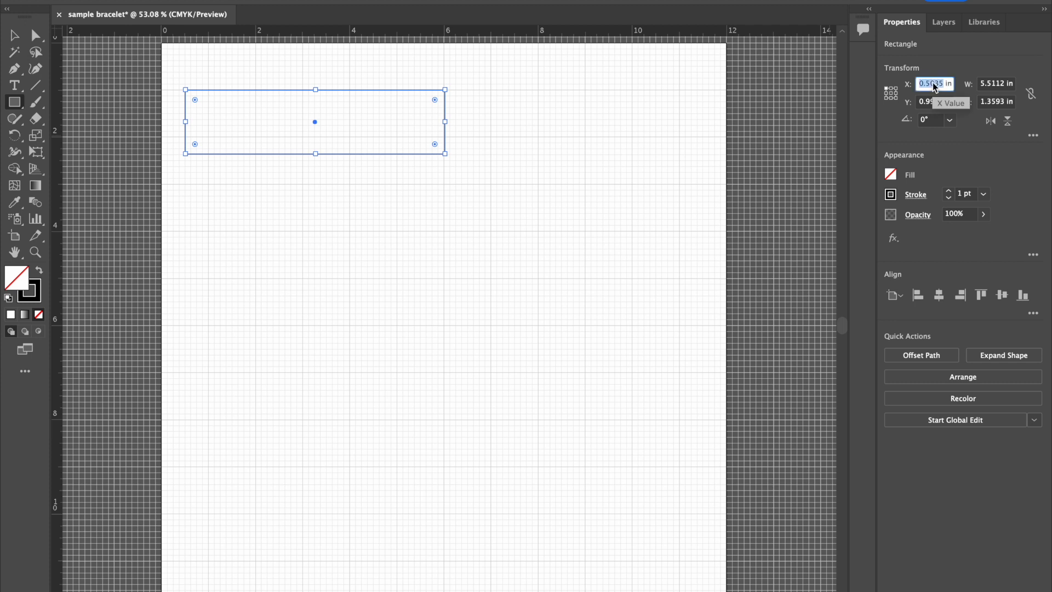
# Step: Position the rectangle's upper-left corner at X 0.125 in and Y 0.125 in
pyautogui.write('125')
pyautogui.press('Tab')
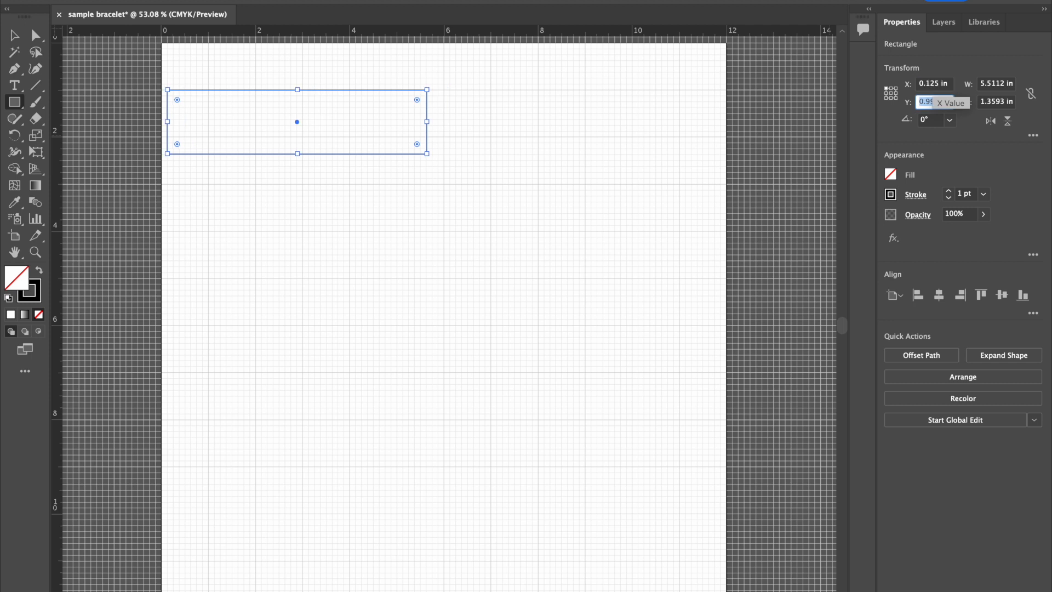
pyautogui.write('.125')
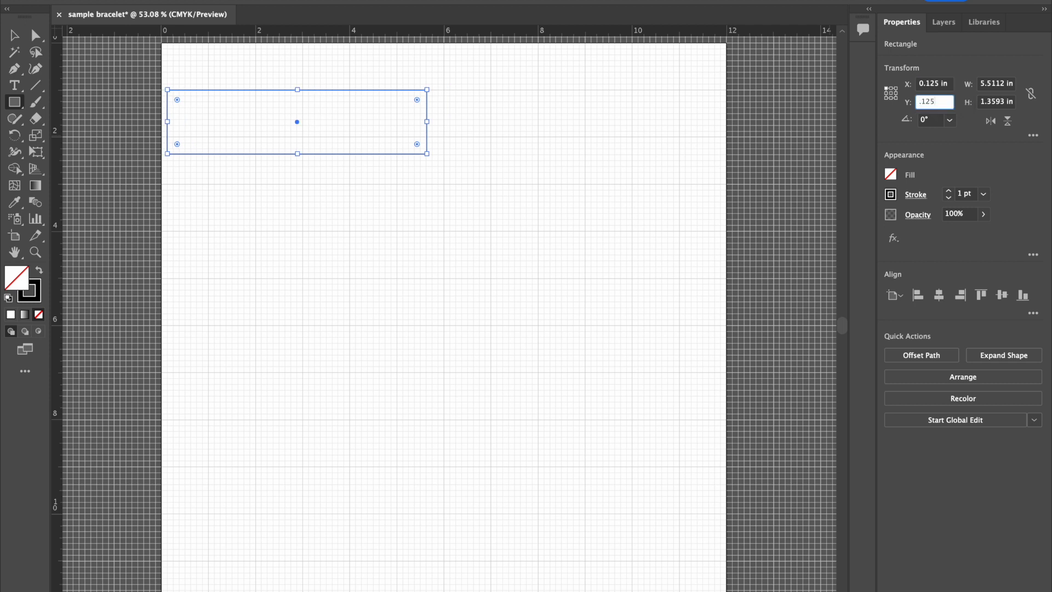
pyautogui.press('Return')
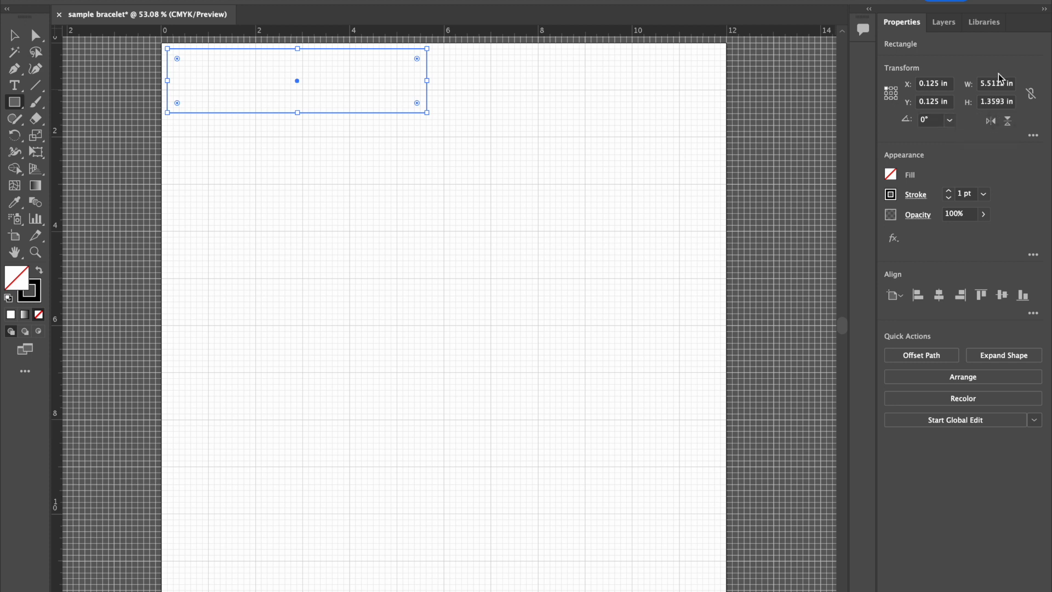
# Step: Set the rectangle's height to 1.5 in and its width to 6 in, and save the document
pyautogui.click(992, 106)
pyautogui.write('1.5')
pyautogui.press('Return')
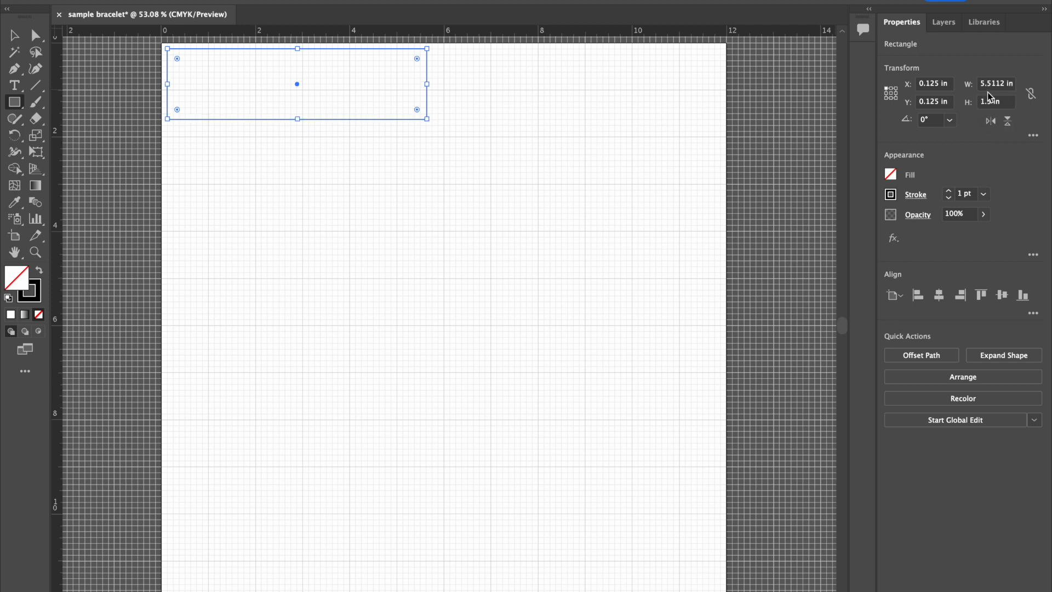
pyautogui.click(993, 85)
pyautogui.write('6 in')
pyautogui.press('Return')
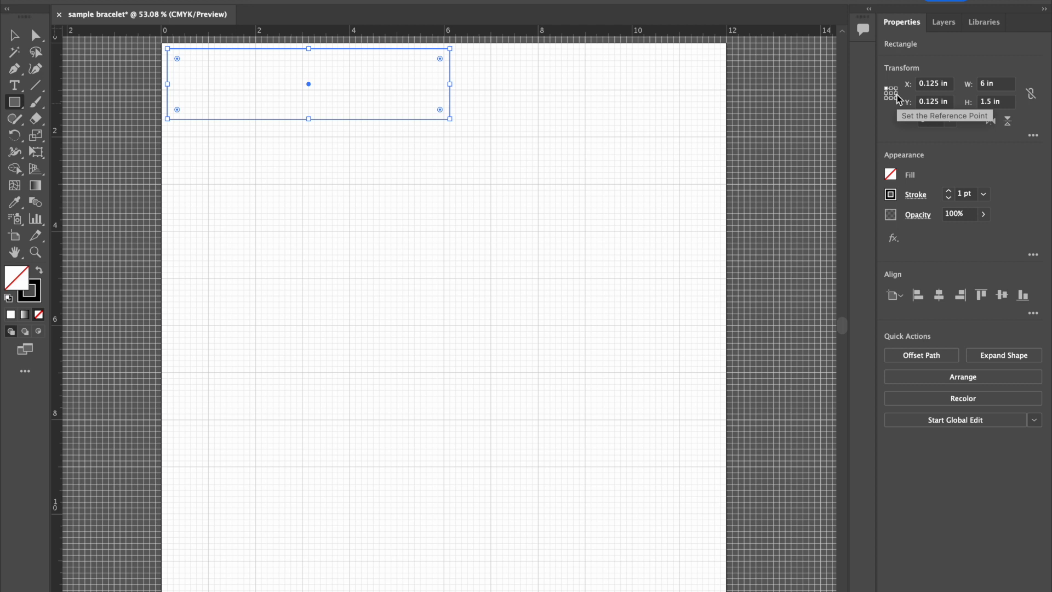
pyautogui.hotkey('ctrl', 's')
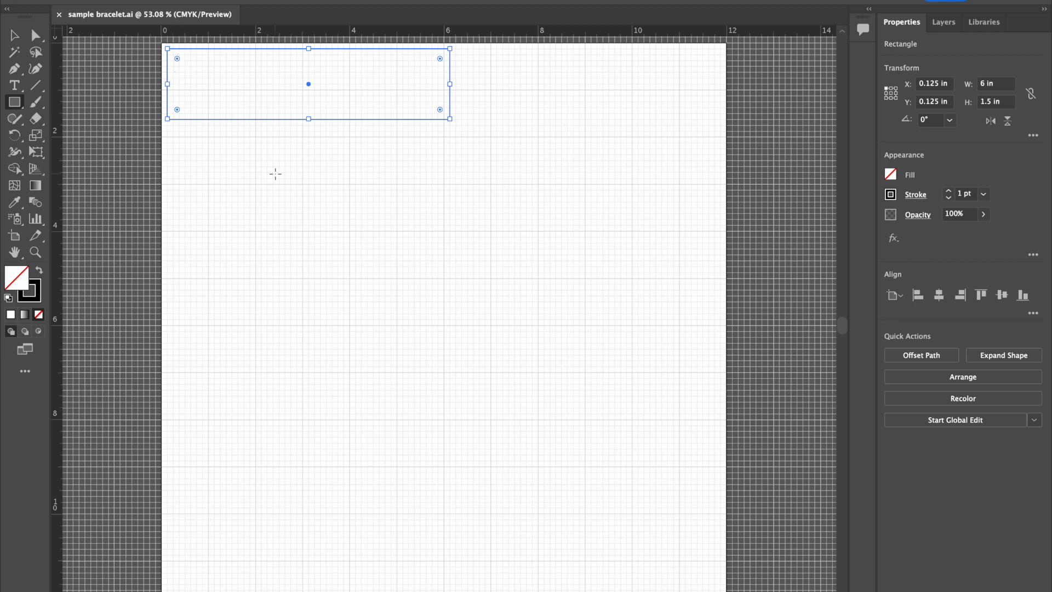
# Step: Rename the layer holding the rectangle as "template"
pyautogui.click(945, 28)
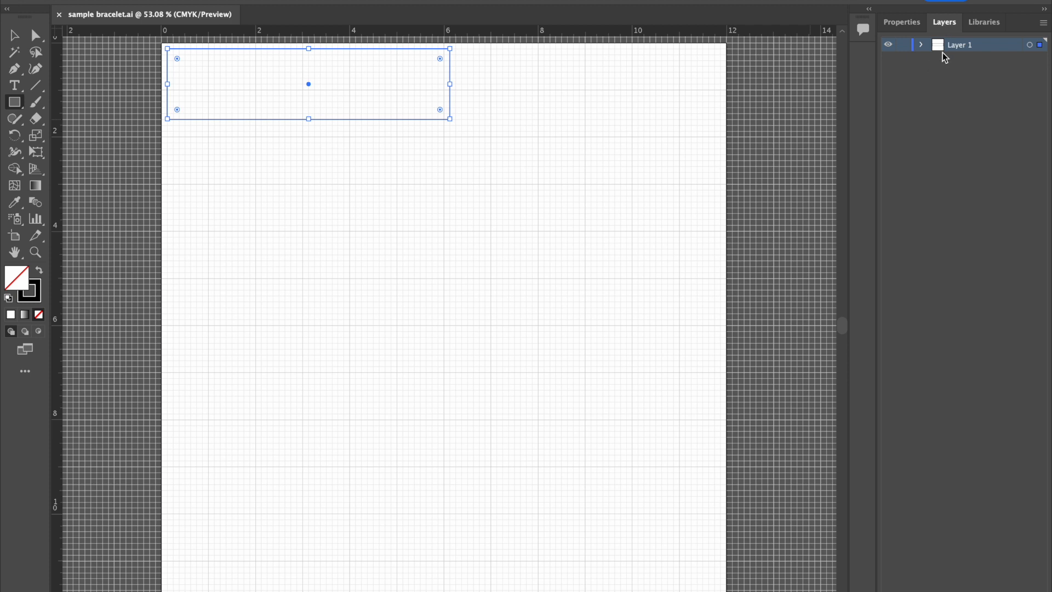
pyautogui.doubleClick(959, 46)
pyautogui.write('template')
pyautogui.press('Return')
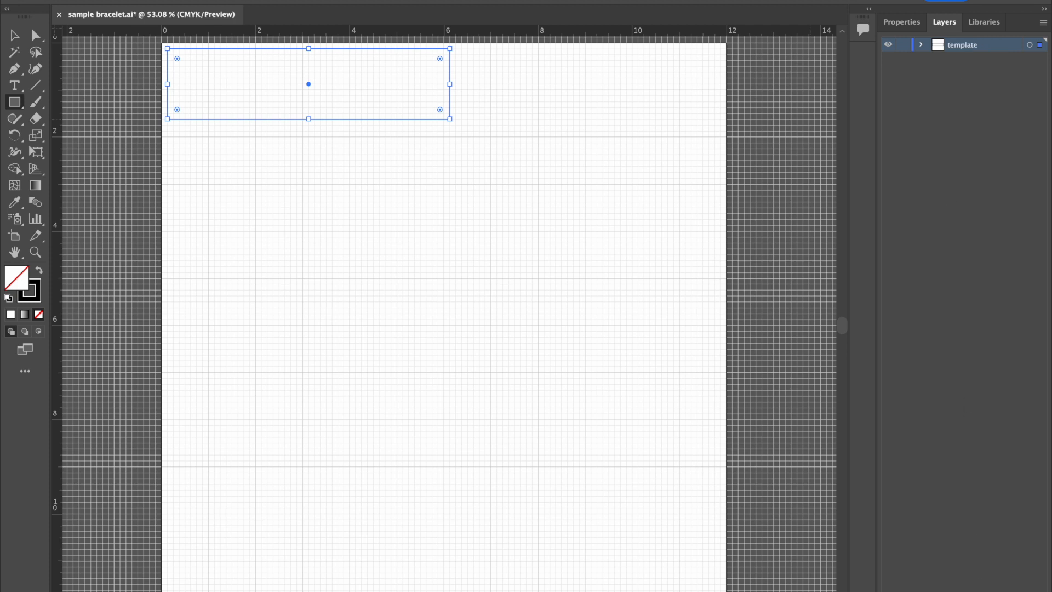
# Step: Add a new layer above the template layer and name it "bracelet exterior"
pyautogui.click(1022, 591)
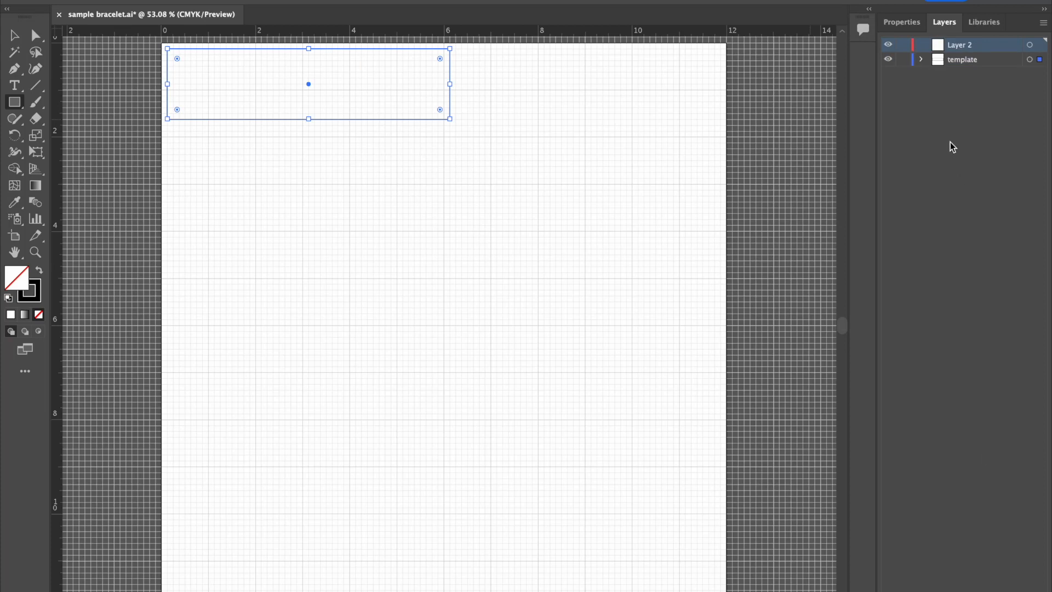
pyautogui.doubleClick(964, 47)
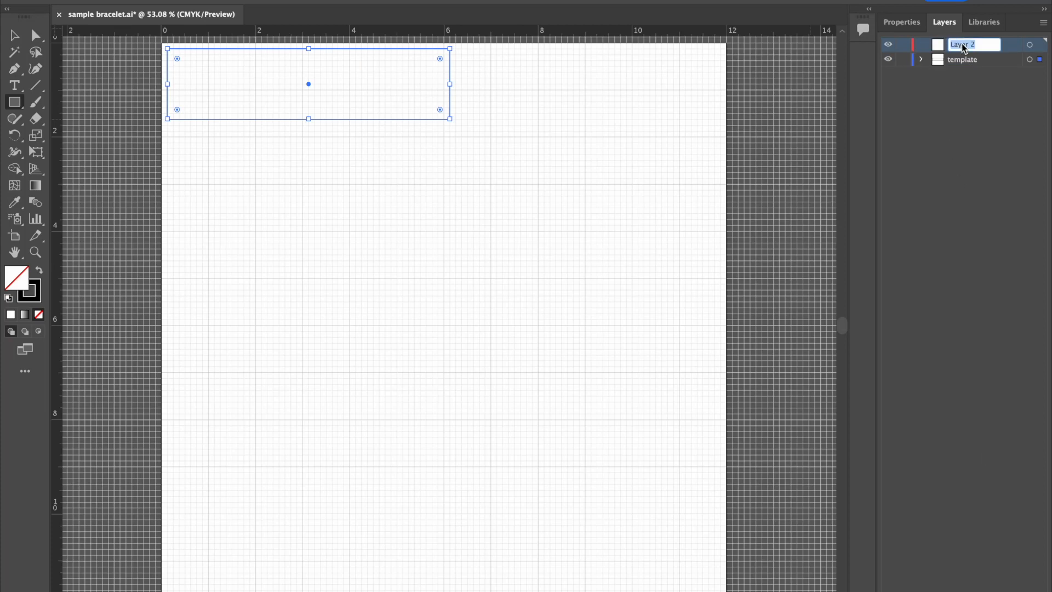
pyautogui.write('brac')
pyautogui.write('elet e')
pyautogui.write('xterior')
pyautogui.click(909, 81)
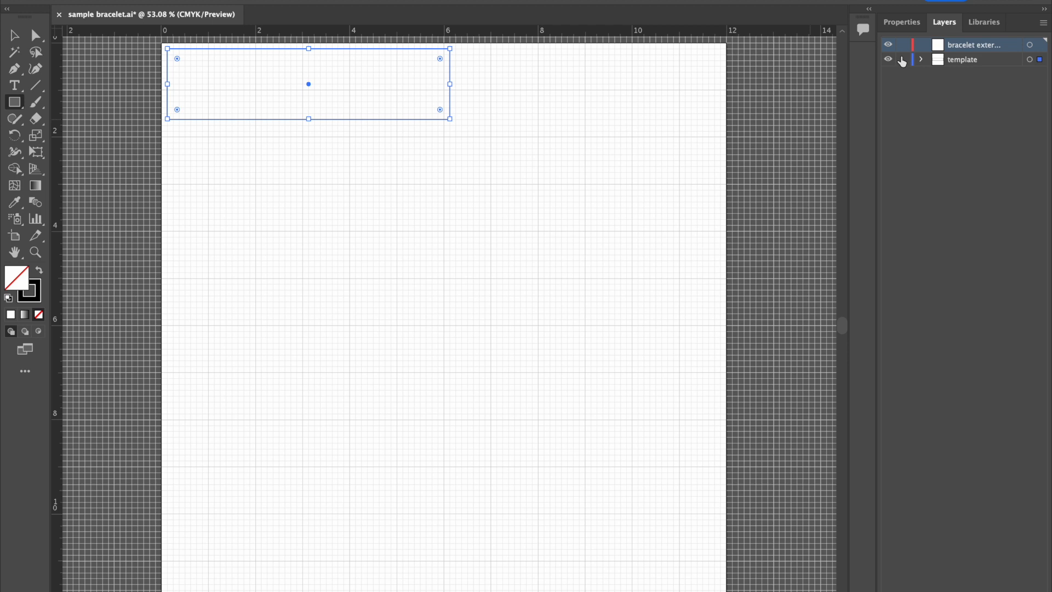
# Step: Lock the template layer and make the bracelet exterior layer active
pyautogui.click(902, 60)
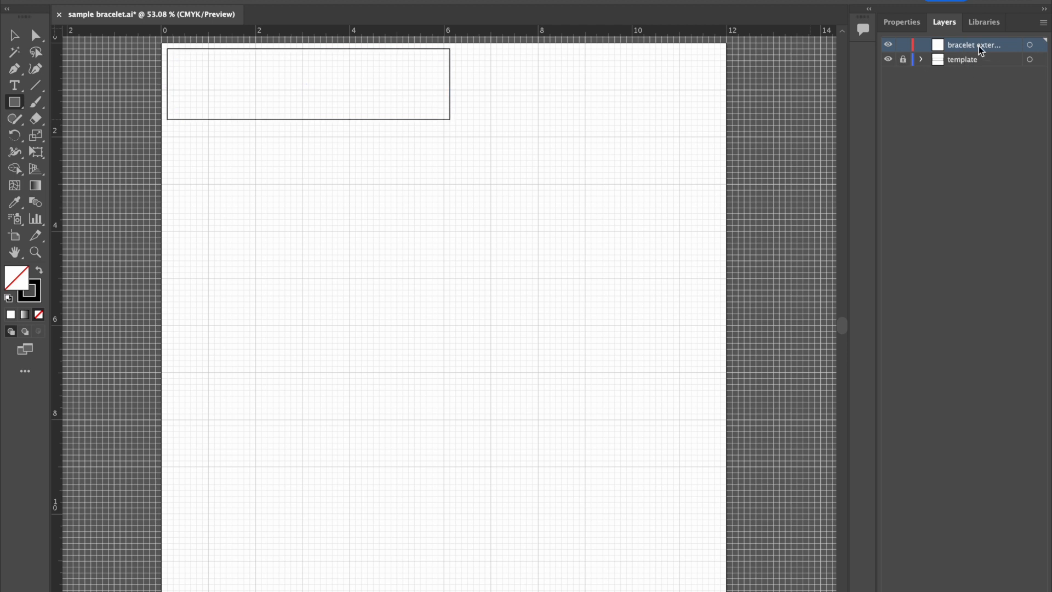
pyautogui.click(990, 60)
pyautogui.click(1005, 43)
# Step: Draw a closed, jagged bracelet outline about 5.5 in long inside the template rectangle with the Pen tool
pyautogui.click(14, 69)
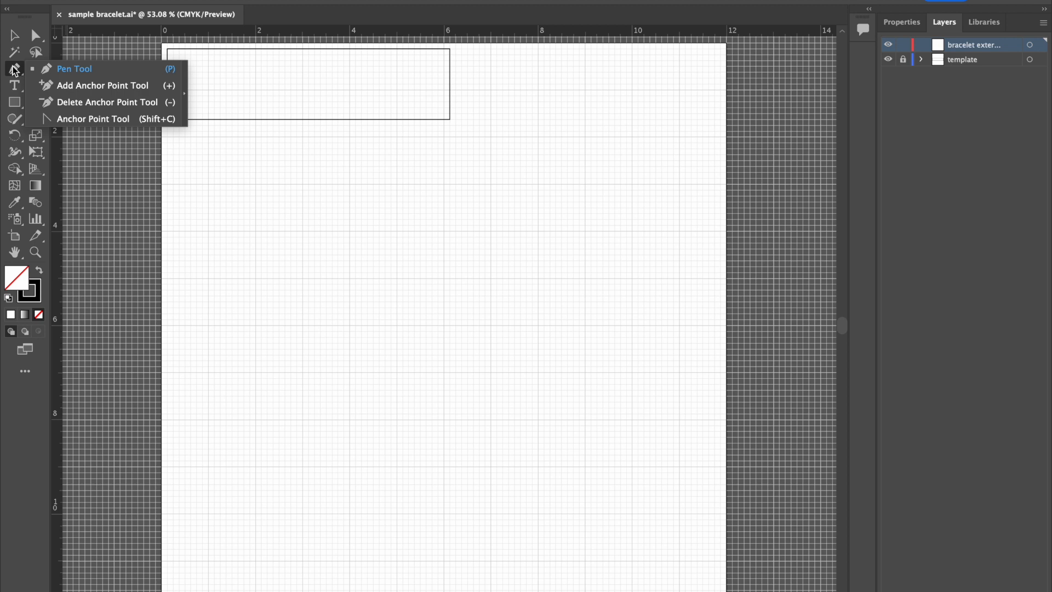
pyautogui.click(174, 56)
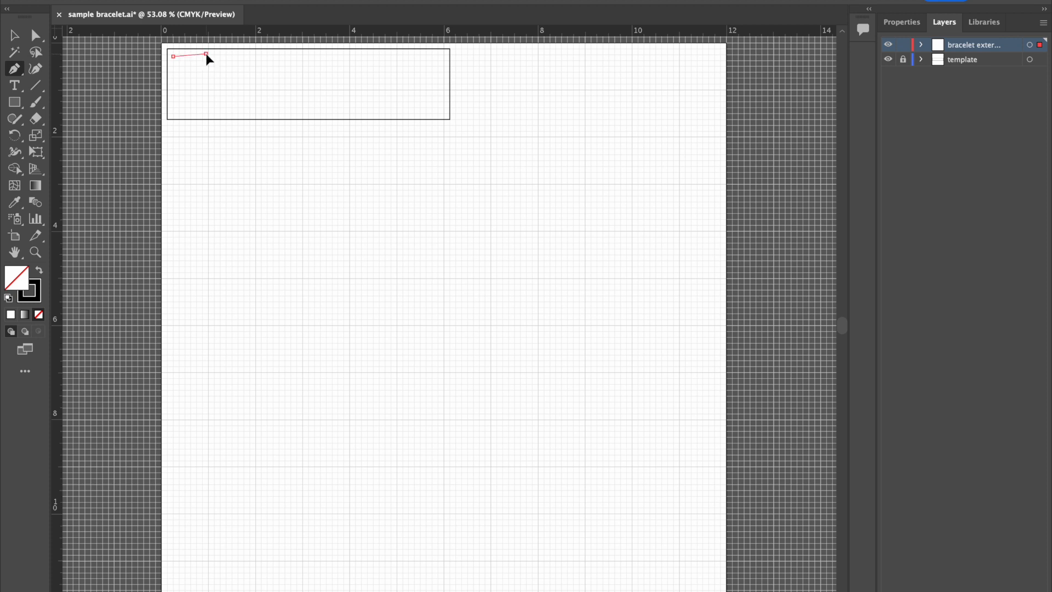
pyautogui.click(206, 54)
pyautogui.click(212, 61)
pyautogui.click(252, 52)
pyautogui.click(261, 61)
pyautogui.click(302, 53)
pyautogui.click(320, 61)
pyautogui.click(358, 54)
pyautogui.click(376, 61)
pyautogui.click(417, 58)
pyautogui.click(427, 72)
pyautogui.click(420, 107)
pyautogui.click(372, 115)
pyautogui.click(312, 114)
pyautogui.click(242, 116)
pyautogui.click(217, 108)
pyautogui.click(186, 116)
pyautogui.click(182, 95)
pyautogui.click(171, 83)
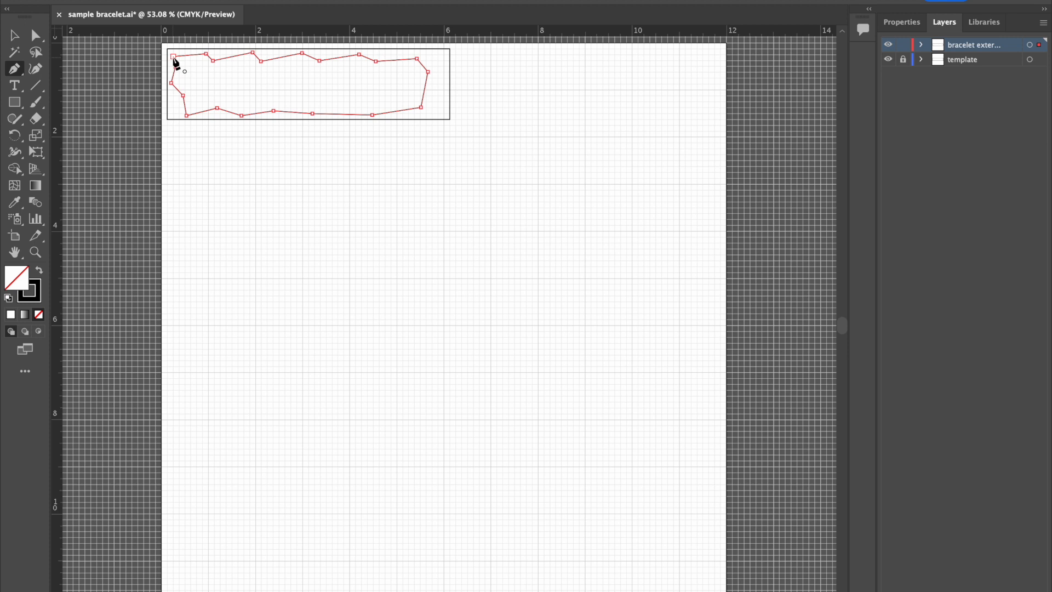
pyautogui.click(174, 57)
pyautogui.click(173, 56)
pyautogui.click(213, 60)
pyautogui.click(129, 0)
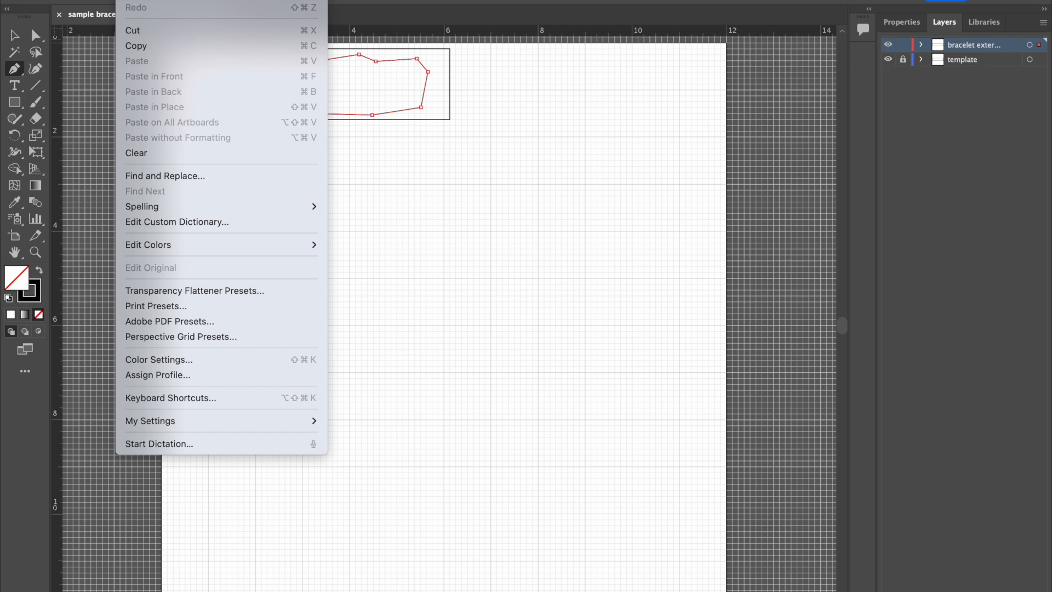
pyautogui.click(143, 1)
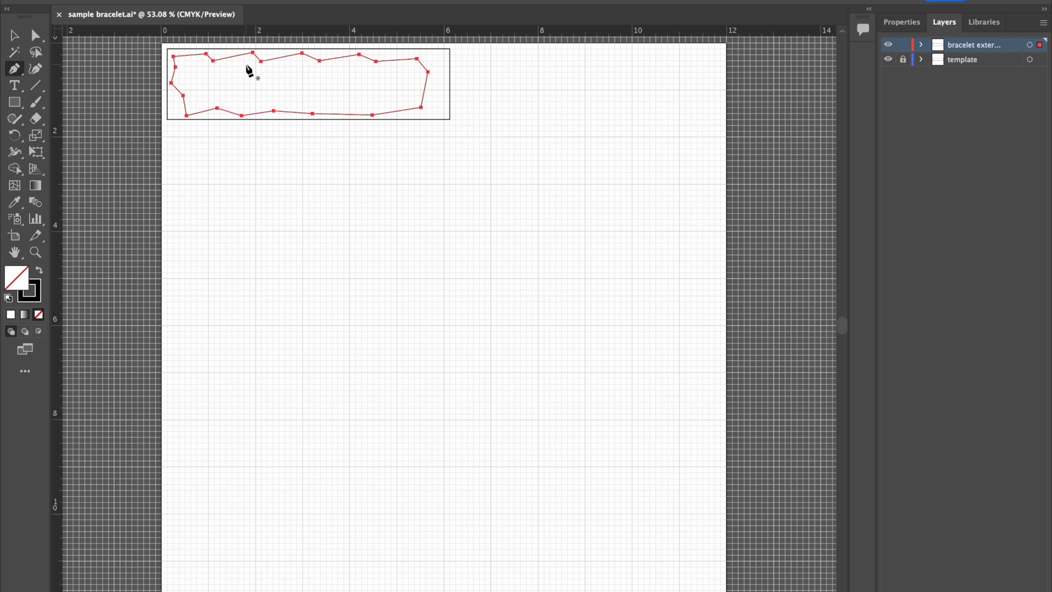
# Step: Reshape the corners along the outline's upper edge into flowing curves with the Anchor Point tool
pyautogui.click(15, 69)
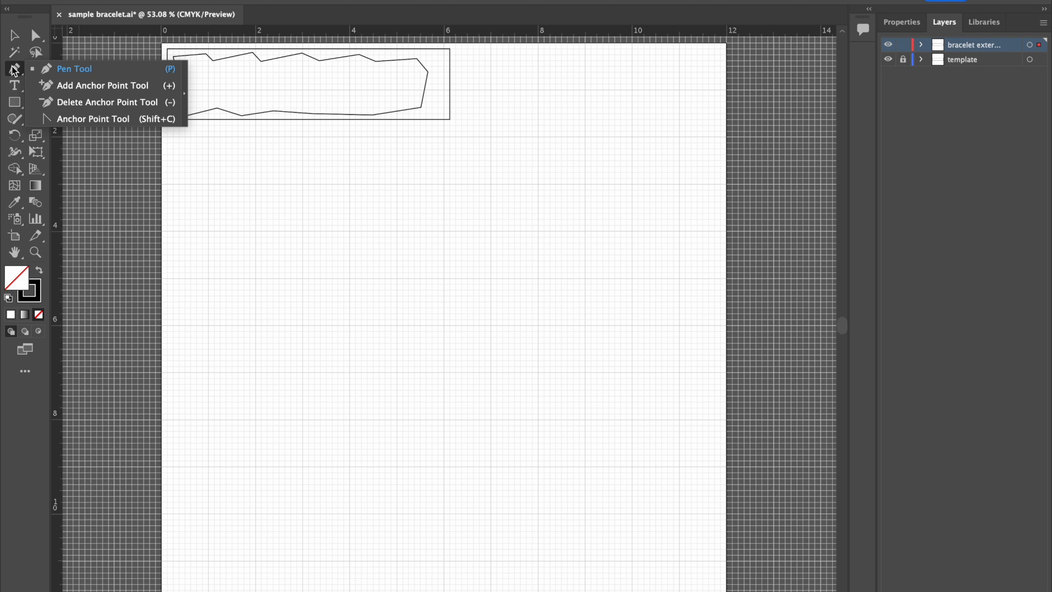
pyautogui.click(71, 120)
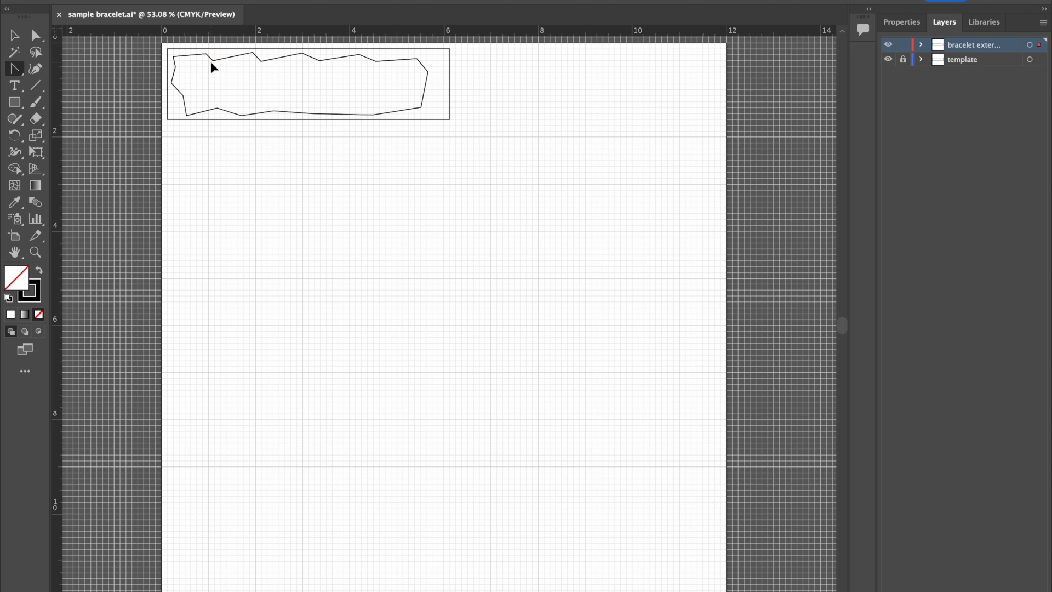
pyautogui.moveTo(212, 60); pyautogui.dragTo(221, 68)
pyautogui.moveTo(230, 66); pyautogui.dragTo(238, 69)
pyautogui.moveTo(237, 69)
pyautogui.mouseDown()
pyautogui.moveTo(257, 89)
pyautogui.moveTo(233, 62)
pyautogui.moveTo(251, 83)
pyautogui.moveTo(227, 64)
pyautogui.moveTo(255, 80)
pyautogui.moveTo(262, 71)
pyautogui.moveTo(255, 81)
pyautogui.moveTo(226, 61)
pyautogui.moveTo(241, 82)
pyautogui.moveTo(229, 86)
pyautogui.moveTo(248, 68)
pyautogui.moveTo(231, 62)
pyautogui.mouseUp()
pyautogui.moveTo(278, 70); pyautogui.dragTo(283, 63)
pyautogui.click(284, 62)
pyautogui.click(319, 61)
pyautogui.click(316, 73)
pyautogui.moveTo(359, 55); pyautogui.dragTo(377, 72)
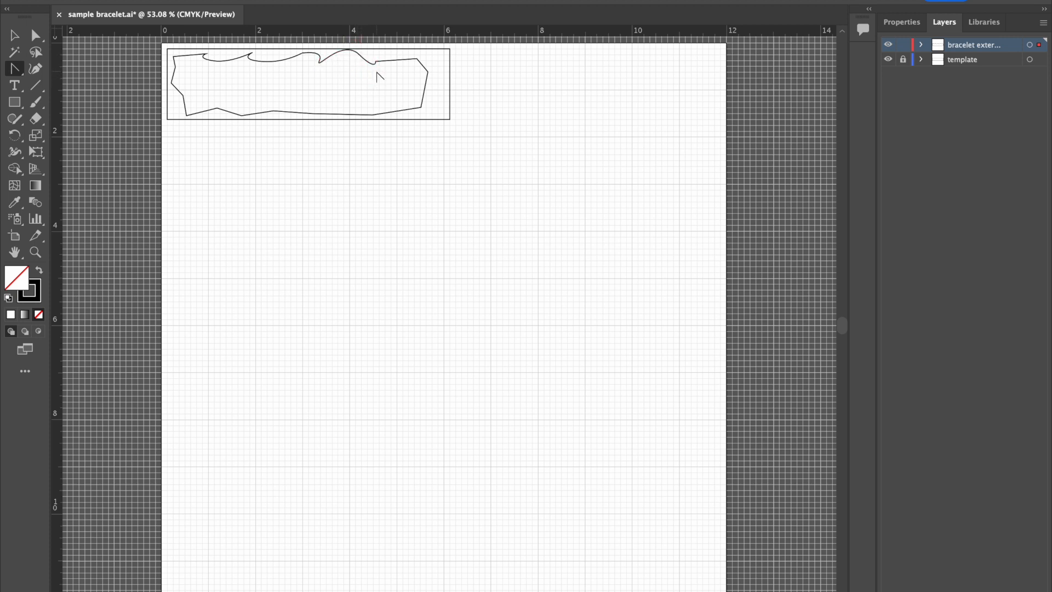
pyautogui.click(15, 36)
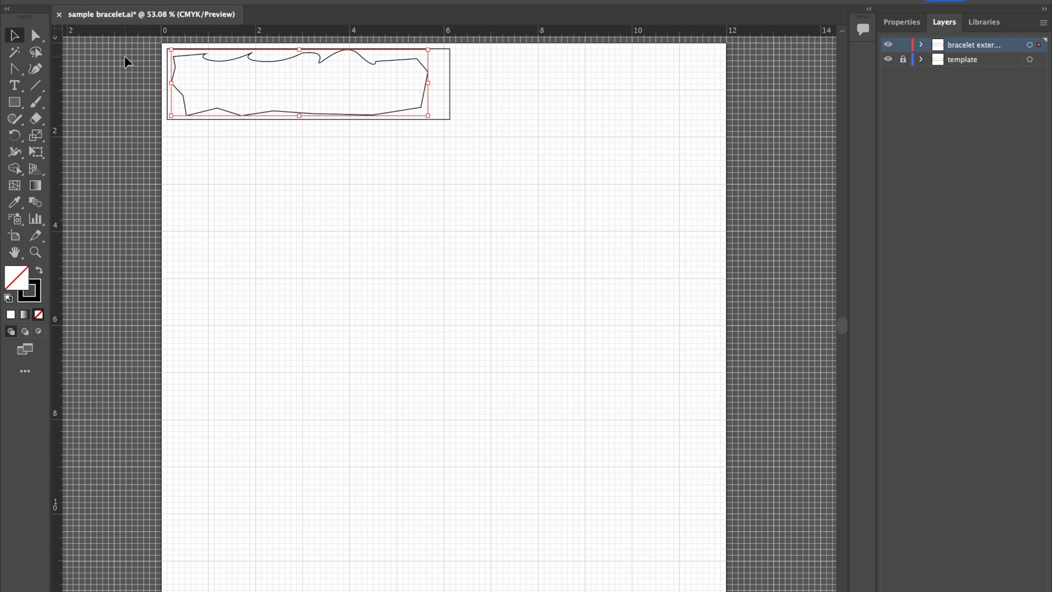
# Step: Move the anchor point of the upper edge's middle dip slightly down and left with the Direct Selection tool, and show the selection edges
pyautogui.click(36, 36)
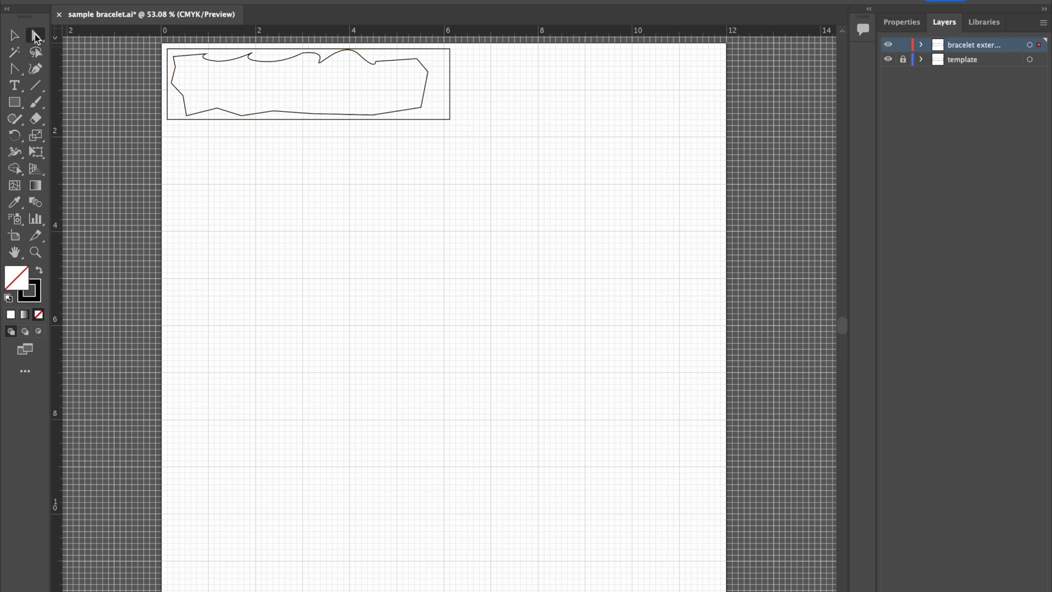
pyautogui.click(35, 34)
pyautogui.click(317, 68)
pyautogui.moveTo(316, 68)
pyautogui.mouseDown()
pyautogui.moveTo(291, 75)
pyautogui.moveTo(312, 73)
pyautogui.mouseUp()
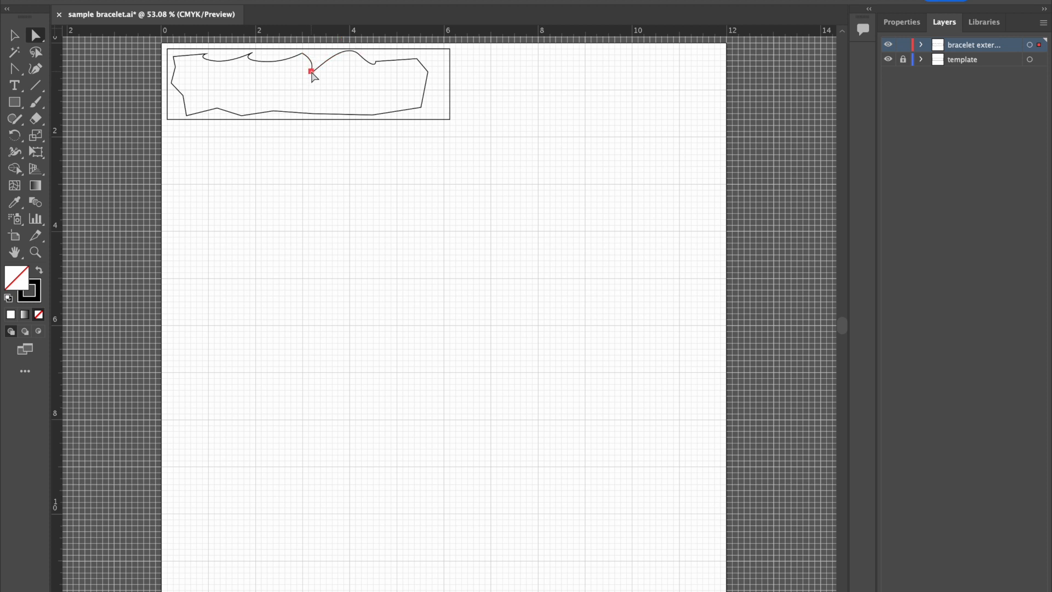
pyautogui.click(359, 55)
pyautogui.press('super+h')
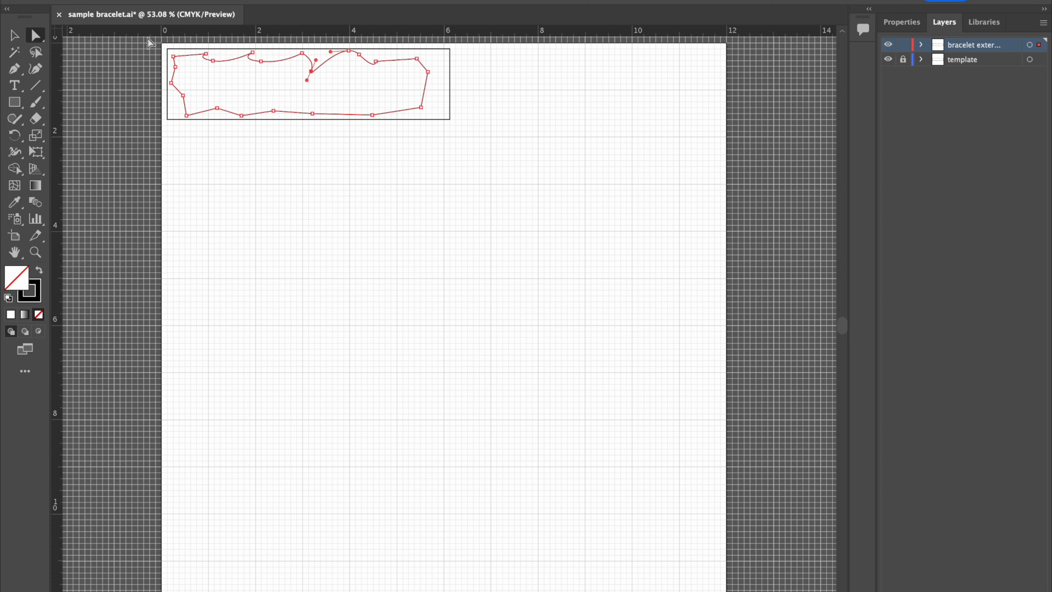
# Step: Adjust the direction handles at the middle dip's anchor point, collapsing the lower handle into the point to form a sharp corner
pyautogui.click(32, 33)
pyautogui.click(344, 75)
pyautogui.click(360, 57)
pyautogui.click(359, 53)
pyautogui.click(311, 71)
pyautogui.moveTo(306, 80); pyautogui.dragTo(314, 82)
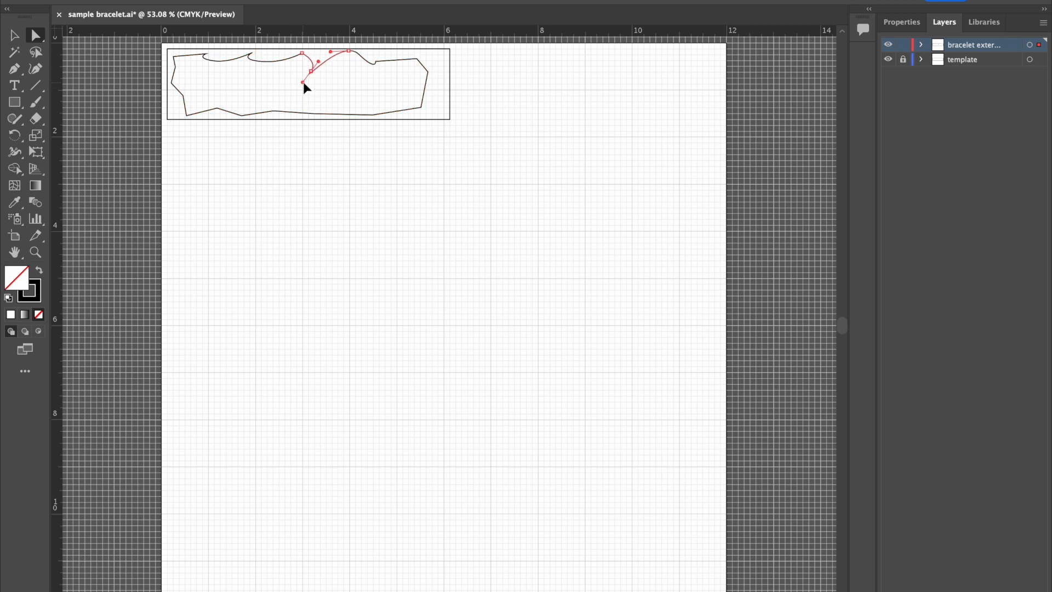
pyautogui.moveTo(314, 75); pyautogui.dragTo(310, 71)
pyautogui.click(311, 71)
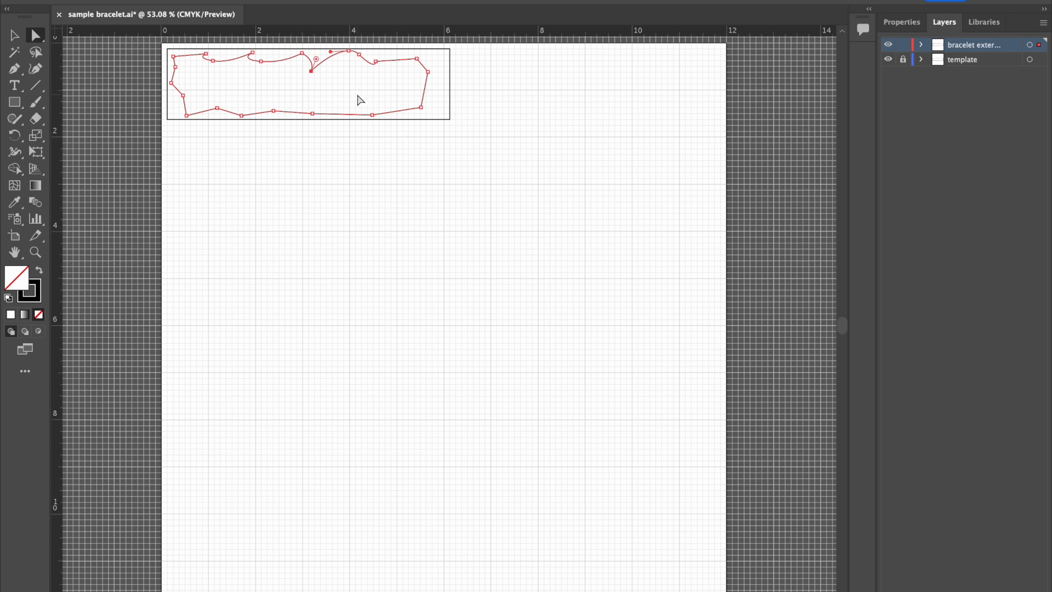
# Step: Hide the template layer, leaving the bracelet exterior layer shown
pyautogui.click(903, 22)
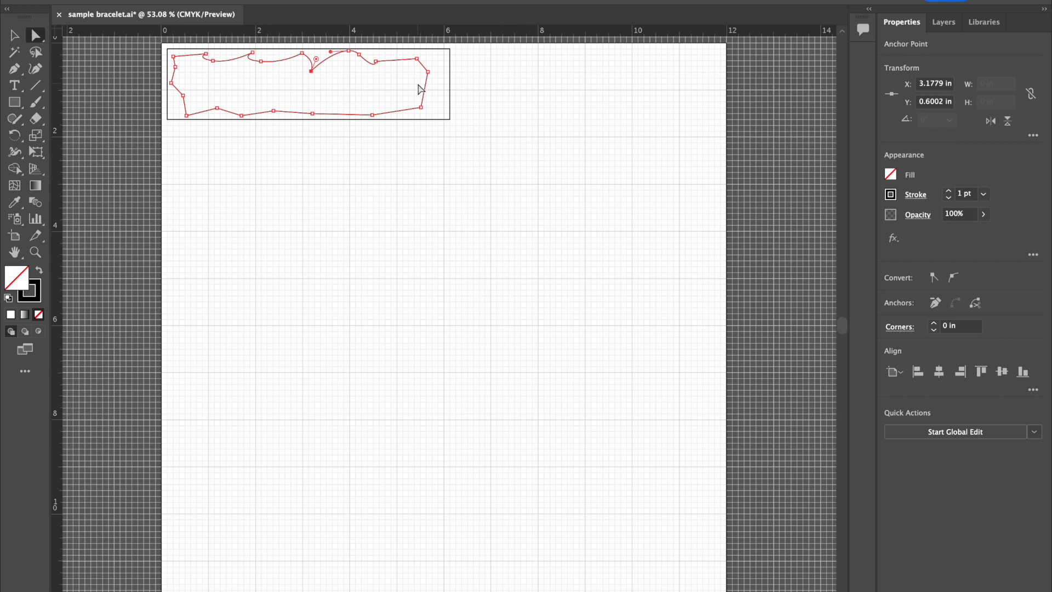
pyautogui.click(944, 21)
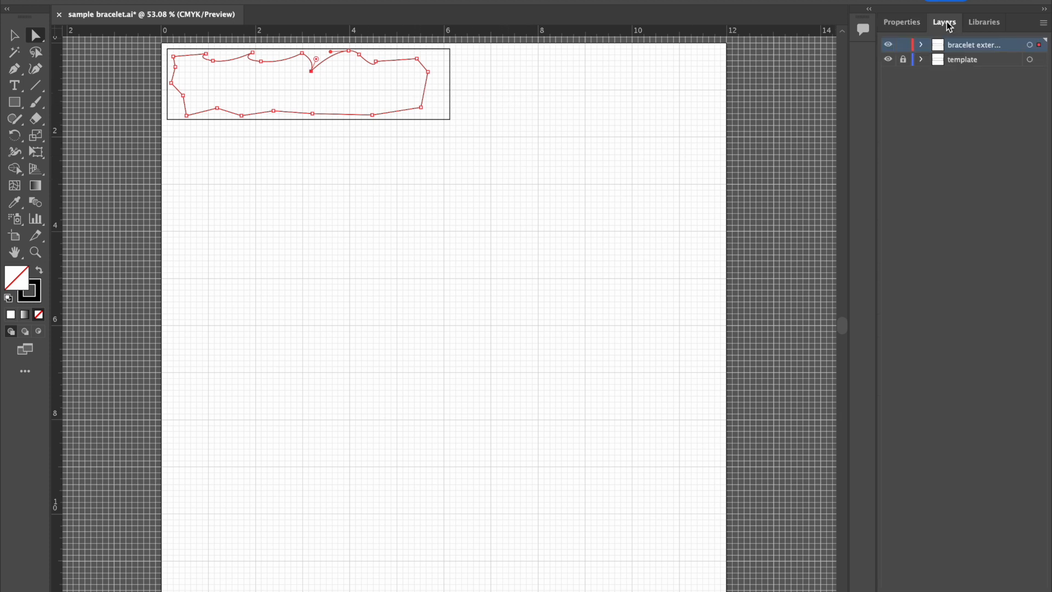
pyautogui.click(887, 59)
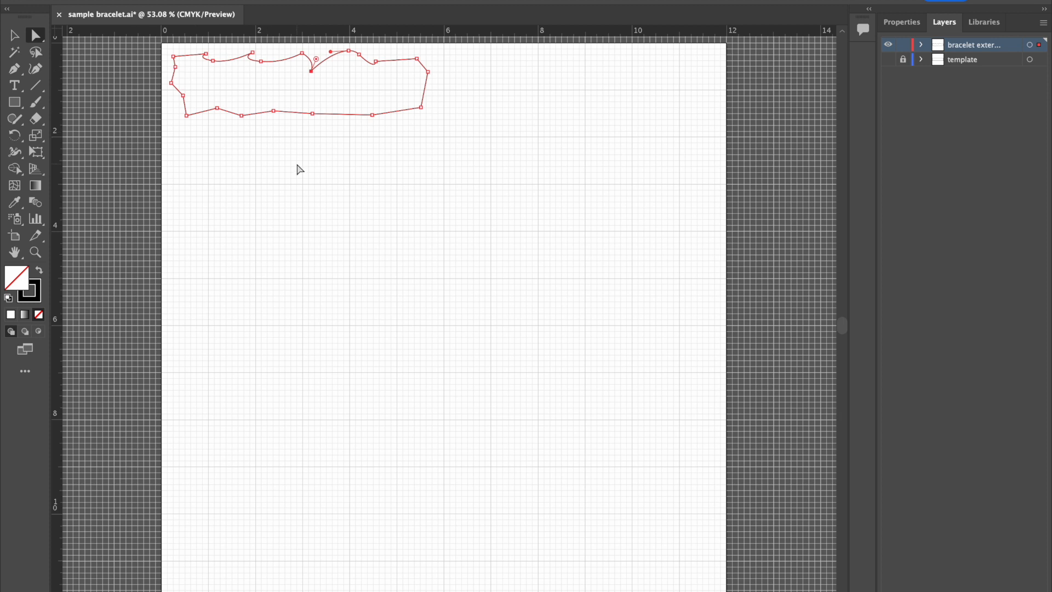
# Step: Set the stroke weight of the bracelet outline to 0.001 in and deselect the outline
pyautogui.click(14, 35)
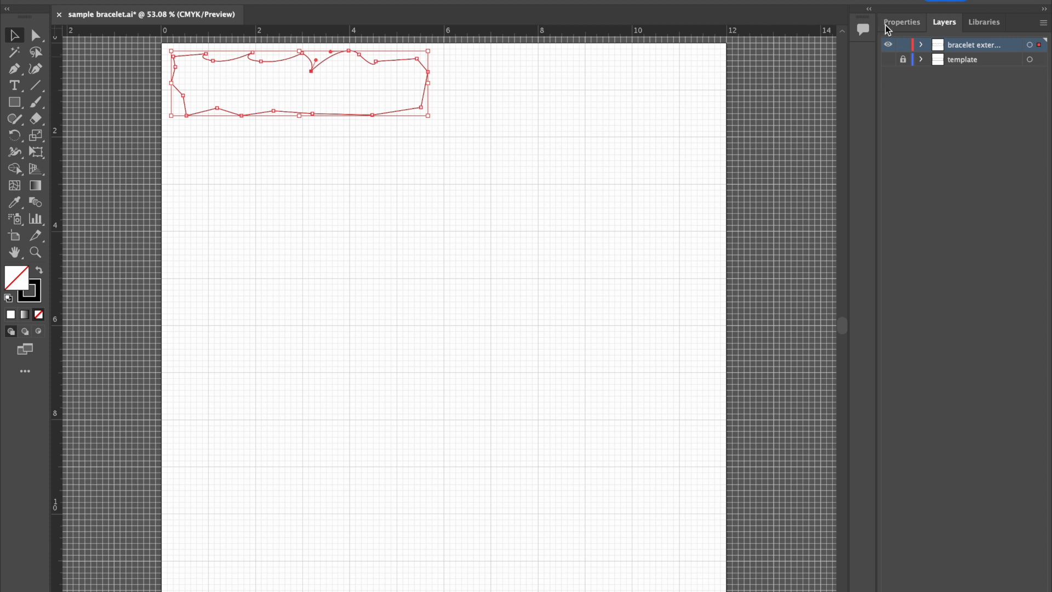
pyautogui.click(903, 25)
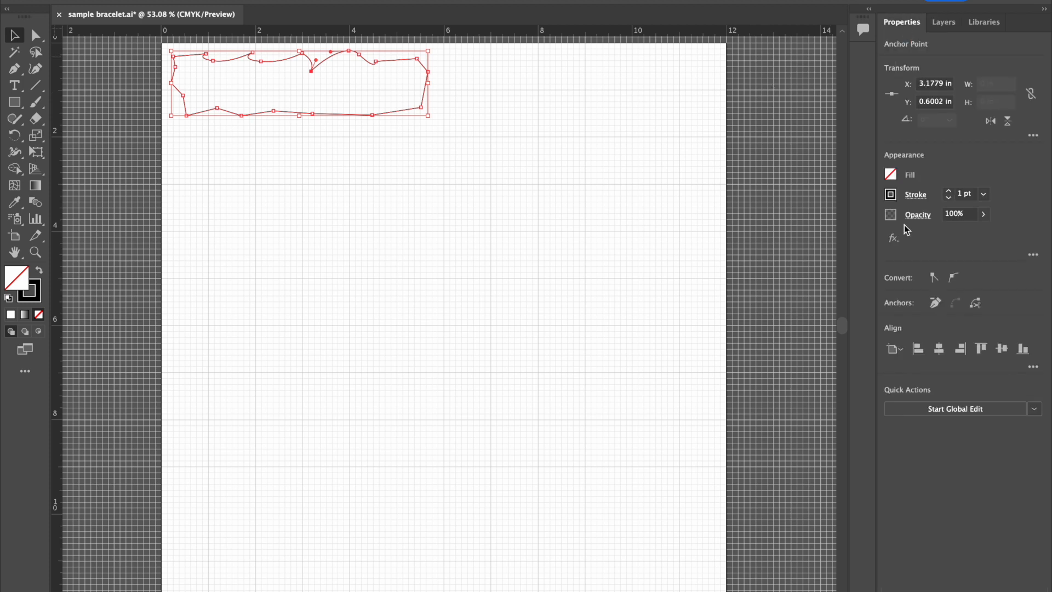
pyautogui.click(966, 194)
pyautogui.write('.001"')
pyautogui.press('Return')
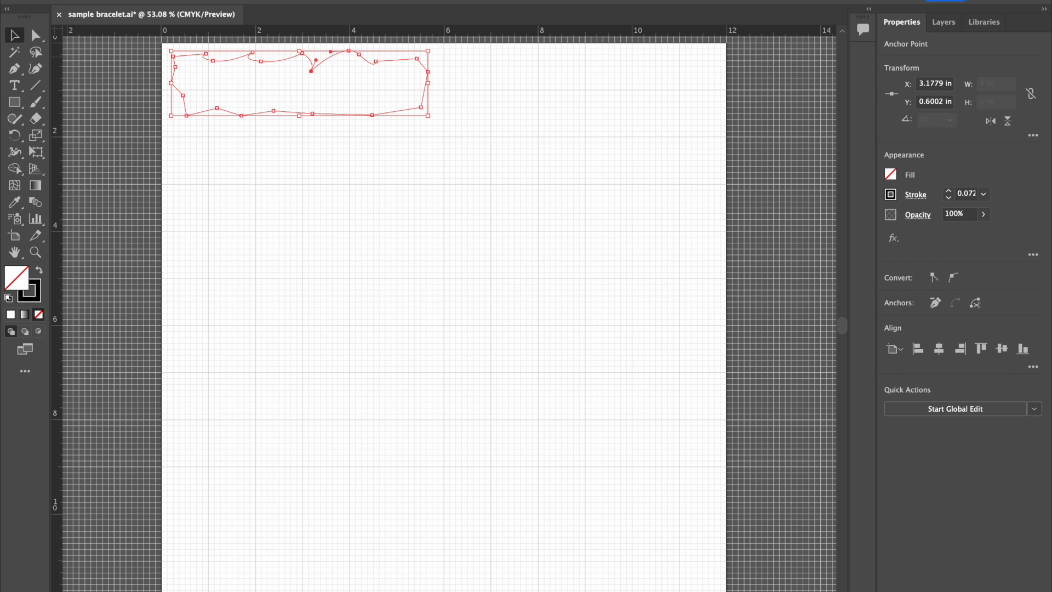
pyautogui.click(365, 228)
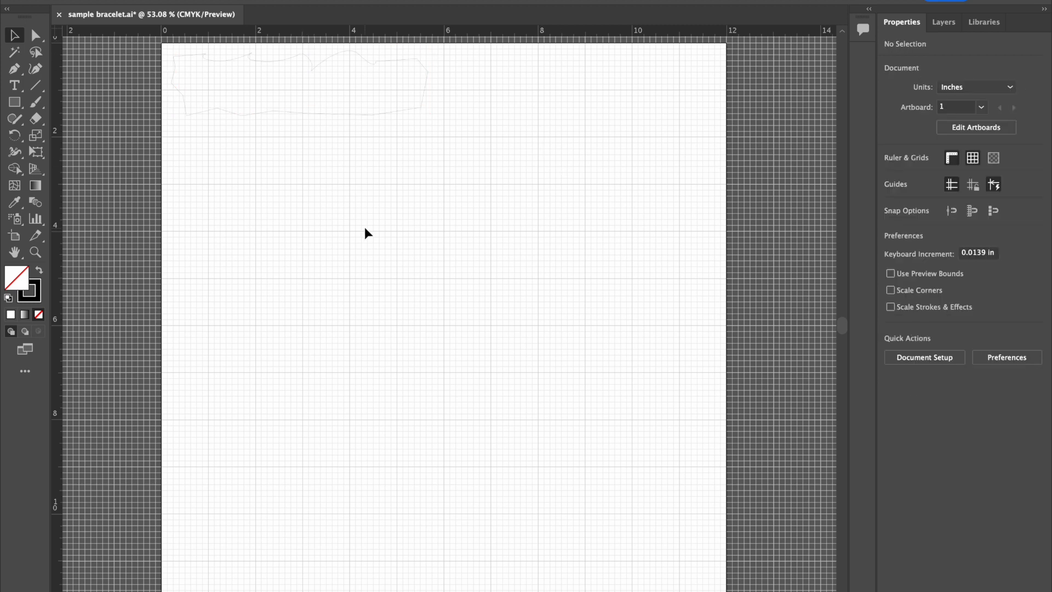